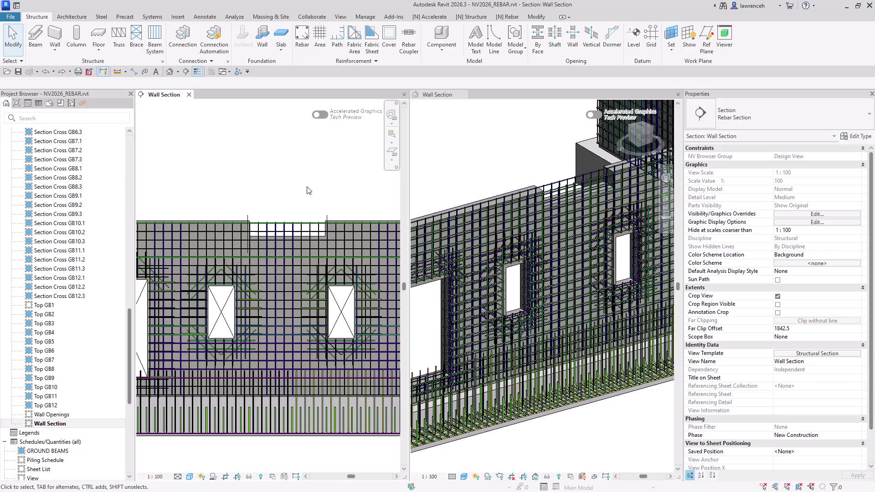
Select the two horizontal rebar sets over the top opening and launch Split Rebar Set
{"action": "scroll", "coordinate": [306, 243], "scroll_direction": "up", "scroll_amount": 3}
{"action": "scroll", "coordinate": [306, 242], "scroll_direction": "down", "scroll_amount": 1}
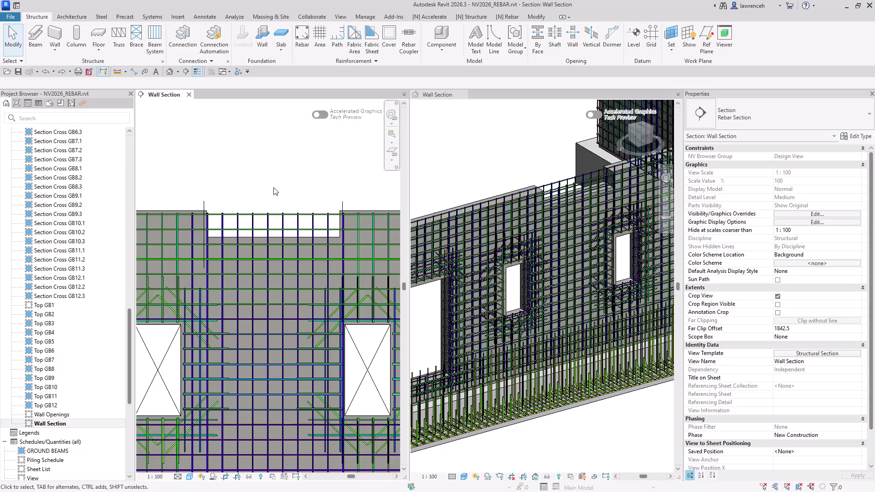
{"action": "middle_click_drag", "start_coordinate": [280, 194], "coordinate": [280, 194]}
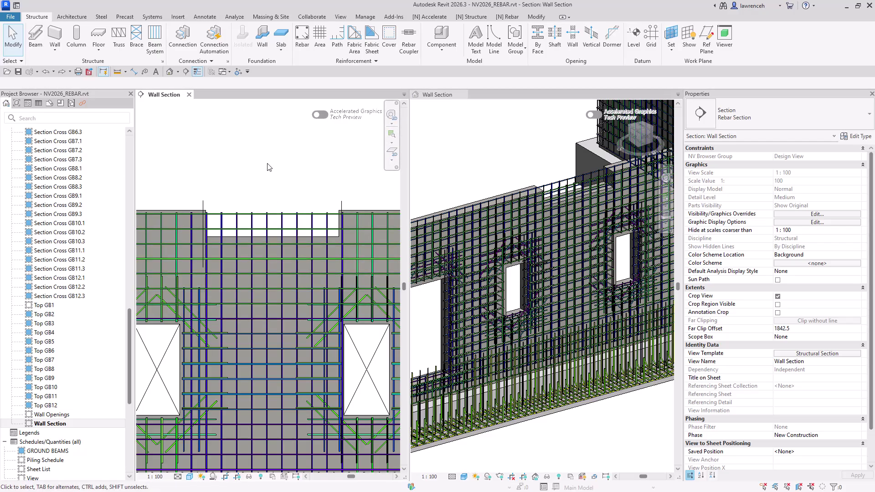
{"action": "scroll", "coordinate": [270, 238], "scroll_direction": "up", "scroll_amount": 4}
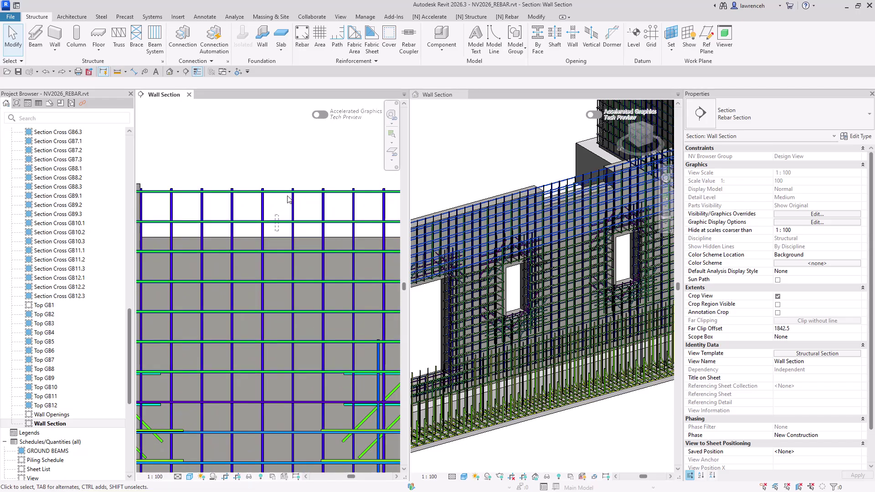
{"action": "left_click", "coordinate": [280, 222]}
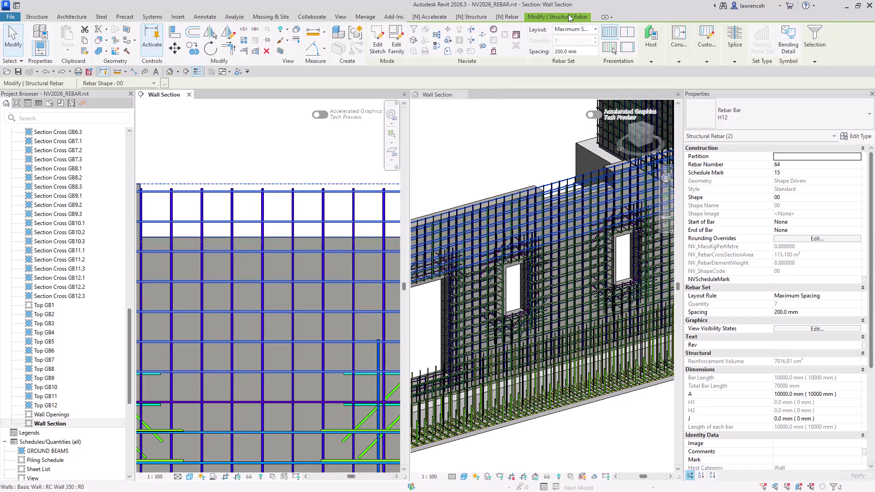
{"action": "left_click", "coordinate": [734, 63]}
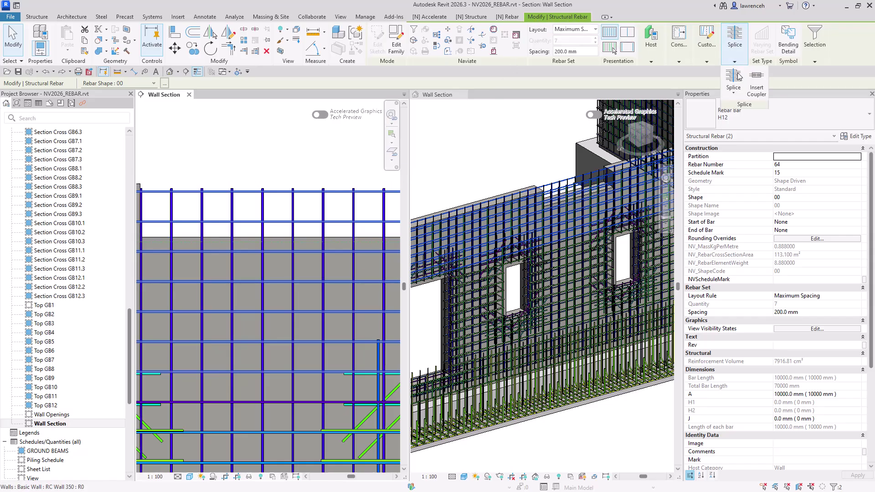
{"action": "left_click", "coordinate": [734, 94]}
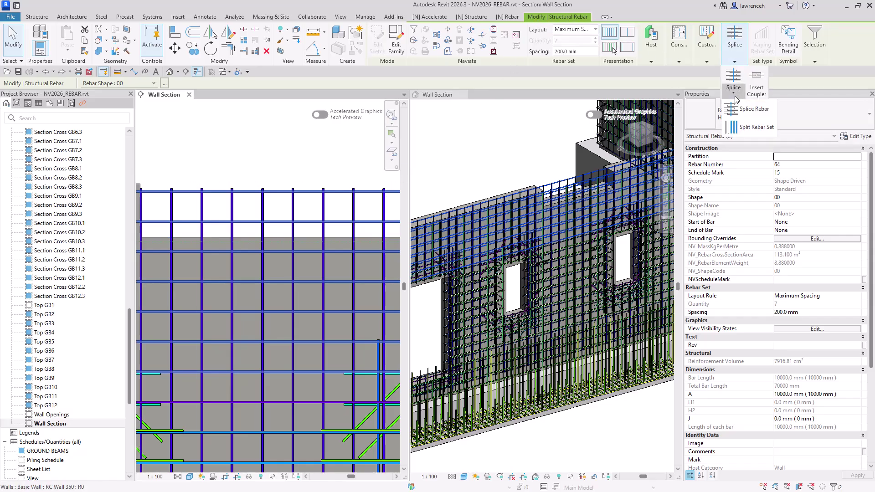
{"action": "left_click", "coordinate": [755, 129]}
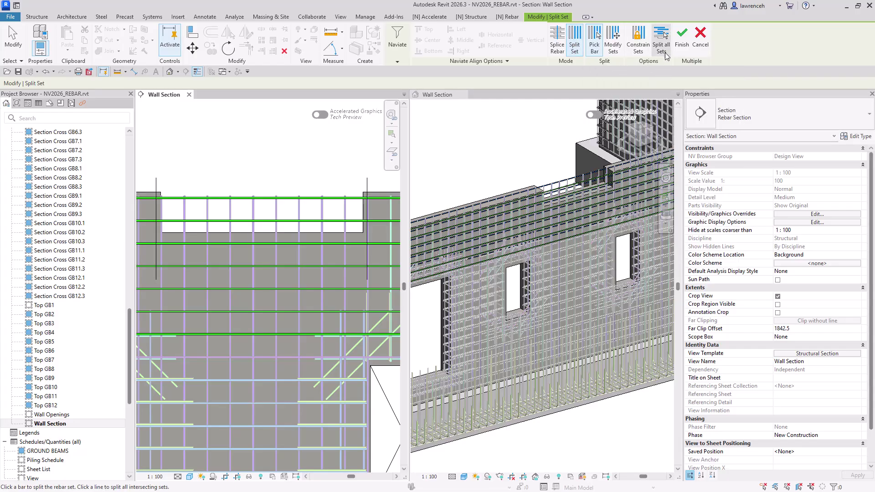
With Split all Sets enabled, split both horizontal sets at the opening's right edge and finish
{"action": "left_click", "coordinate": [661, 43]}
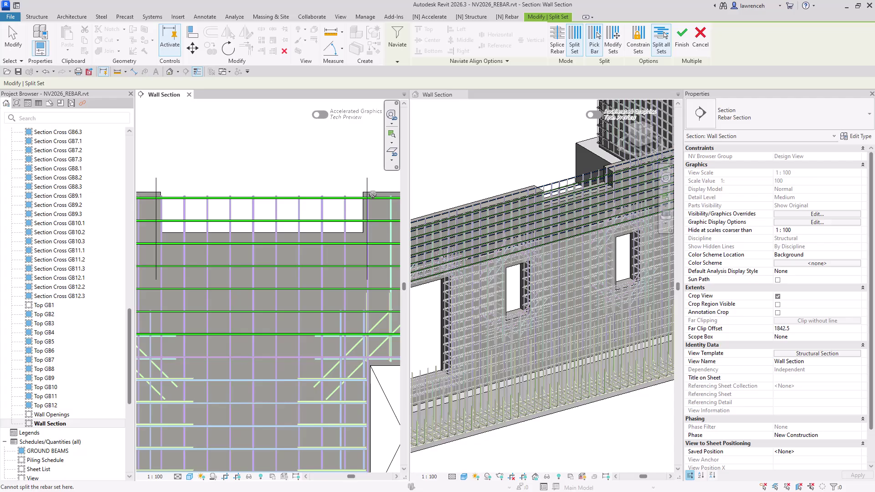
{"action": "scroll", "coordinate": [375, 205], "scroll_direction": "up", "scroll_amount": 4}
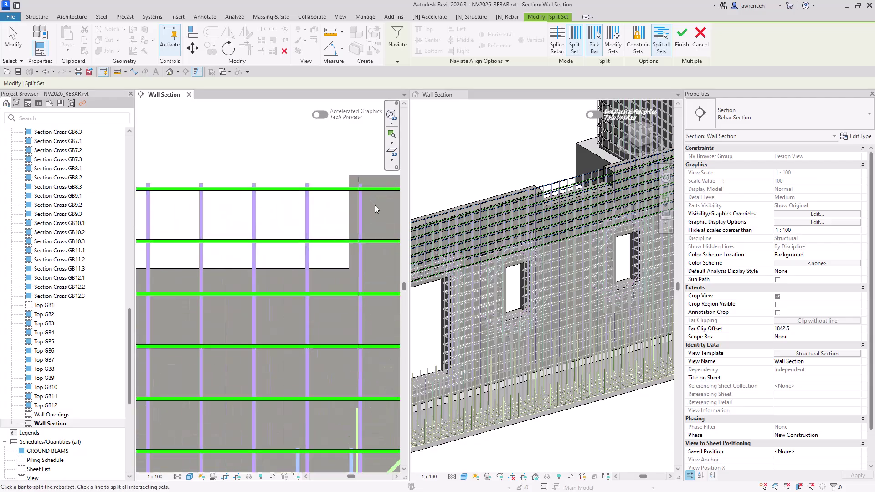
{"action": "left_click", "coordinate": [345, 213]}
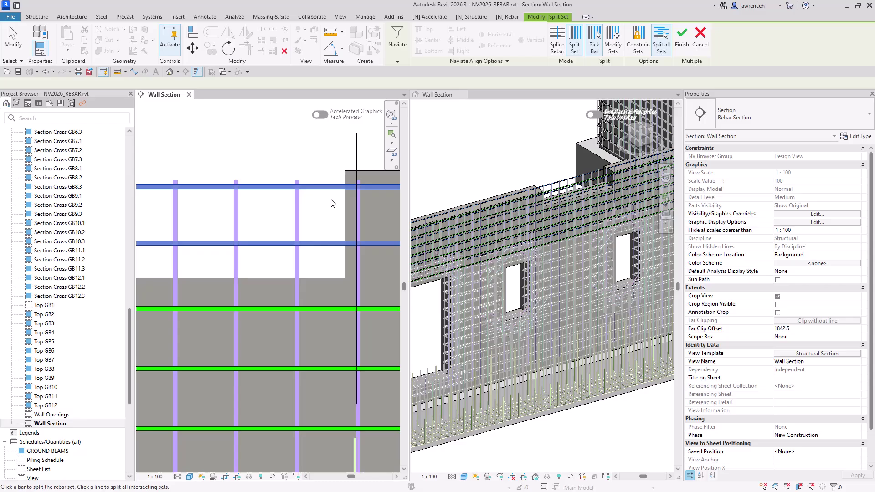
{"action": "scroll", "coordinate": [326, 236], "scroll_direction": "down", "scroll_amount": 2}
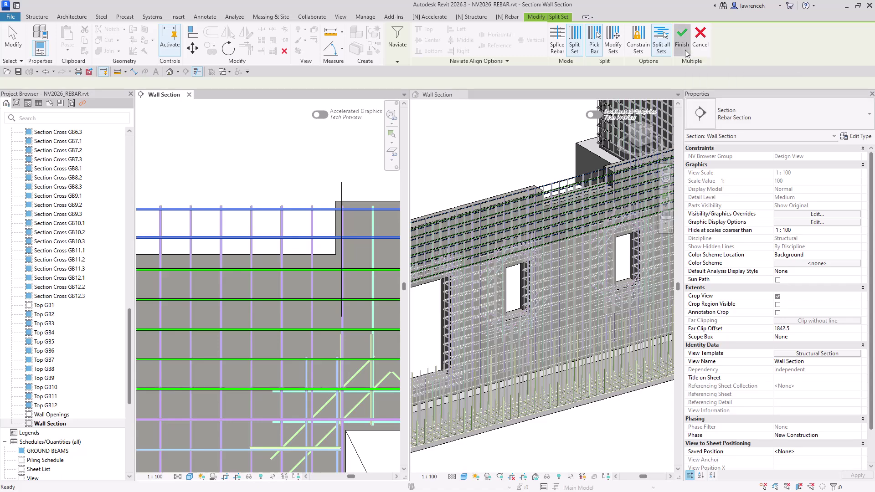
{"action": "left_click", "coordinate": [683, 41]}
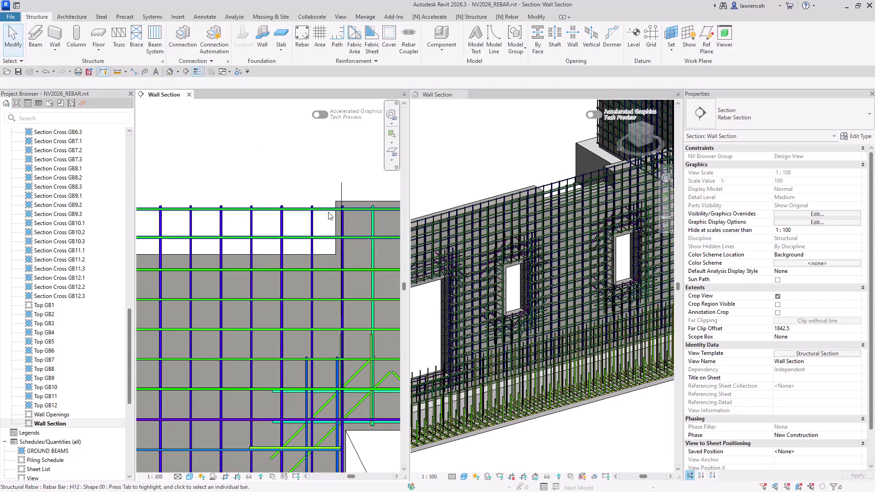
Check the split bars and select the two-bar horizontal rebar set at the opening
{"action": "left_click", "coordinate": [328, 242]}
{"action": "key", "text": "Escape"}
{"action": "scroll", "coordinate": [246, 167], "scroll_direction": "down", "scroll_amount": 3}
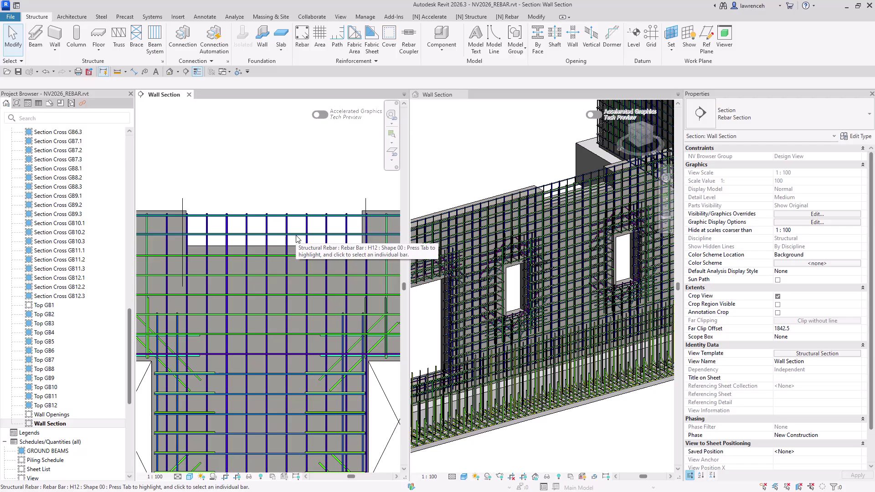
{"action": "scroll", "coordinate": [201, 242], "scroll_direction": "up", "scroll_amount": 3}
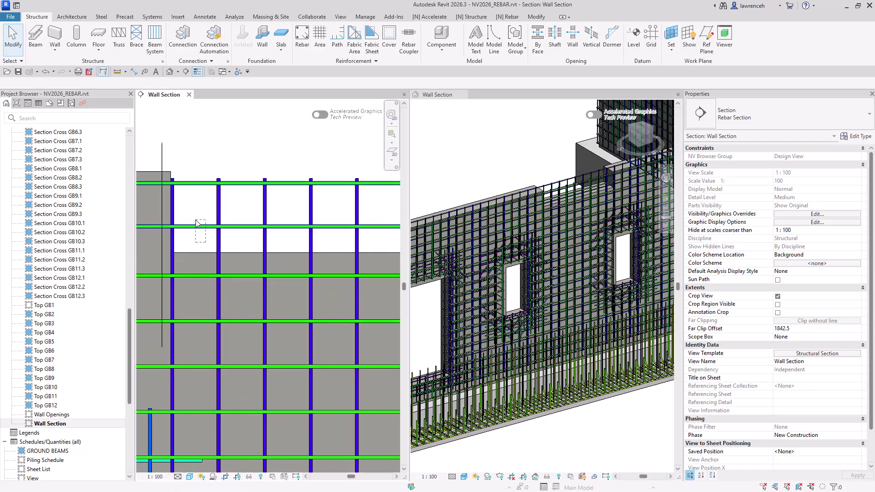
{"action": "left_click", "coordinate": [195, 221]}
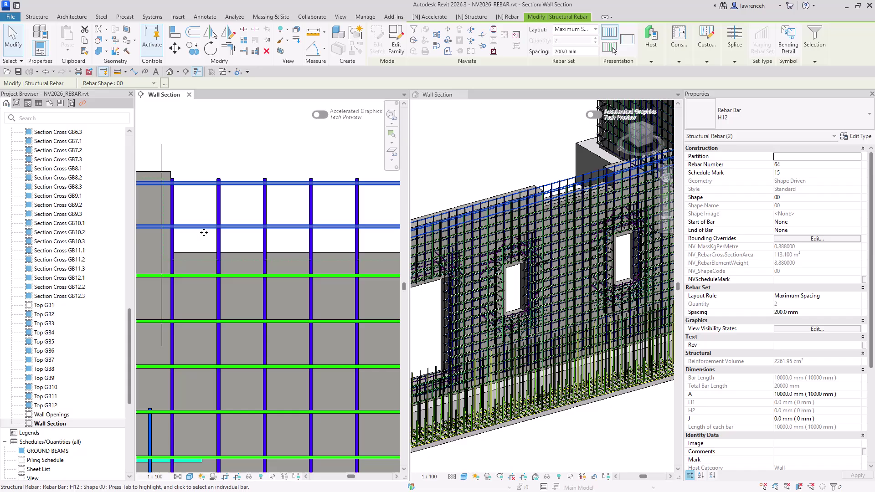
{"action": "left_click", "coordinate": [178, 155], "text": "ctrl"}
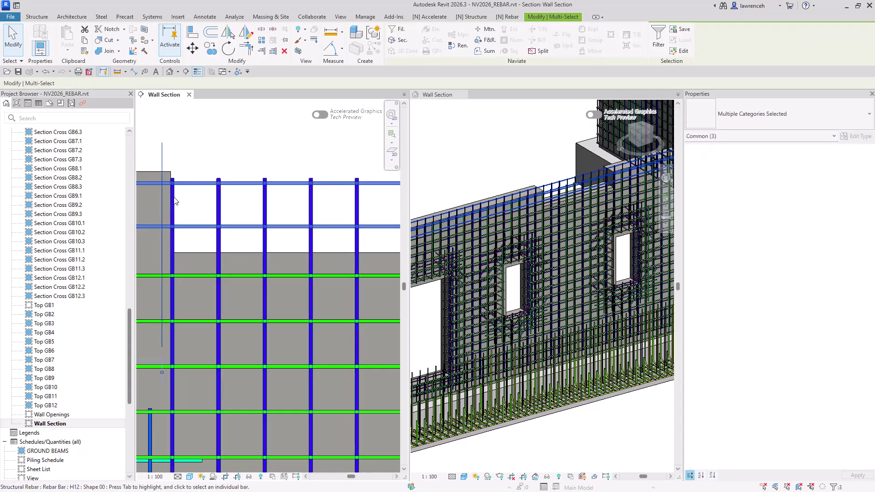
{"action": "left_click", "coordinate": [477, 18]}
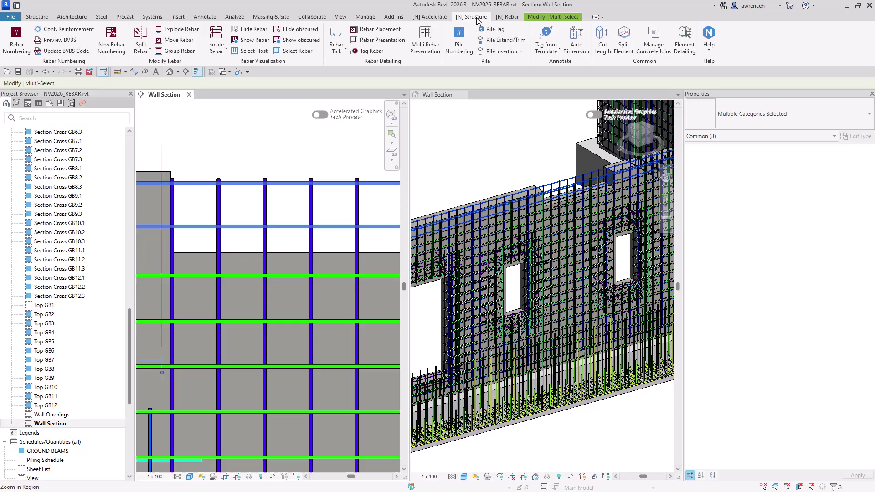
{"action": "left_click", "coordinate": [147, 54]}
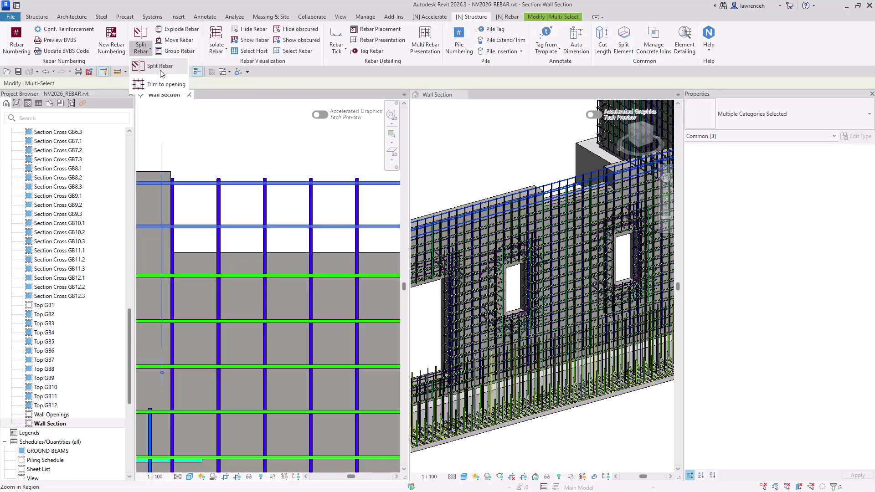
{"action": "left_click", "coordinate": [232, 144]}
{"action": "middle_click_drag", "start_coordinate": [228, 157], "coordinate": [238, 155]}
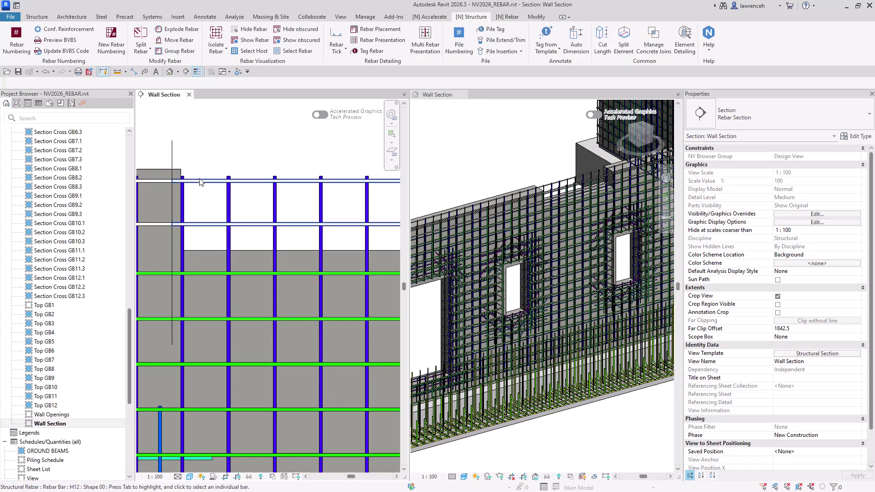
Shorten the left horizontal rebar set to start at the opening edge and verify its length
{"action": "left_click", "coordinate": [217, 225]}
{"action": "scroll", "coordinate": [164, 232], "scroll_direction": "down", "scroll_amount": 3}
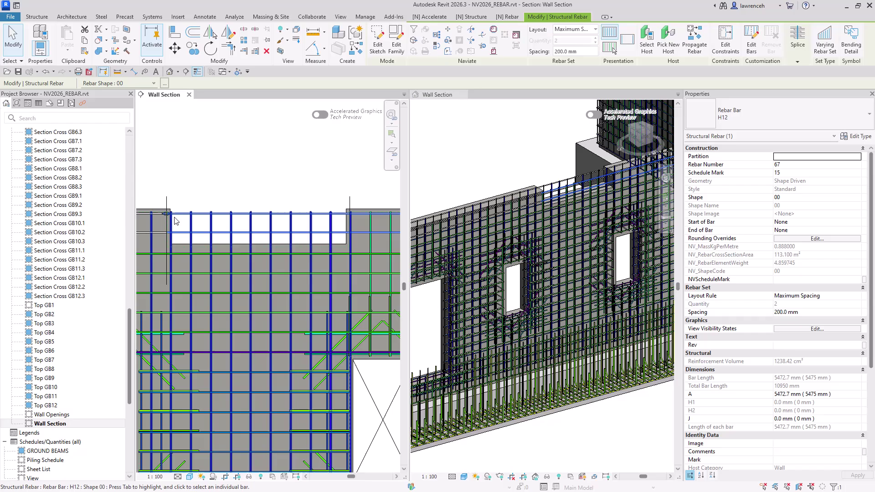
{"action": "left_click_drag", "start_coordinate": [167, 216], "coordinate": [348, 214]}
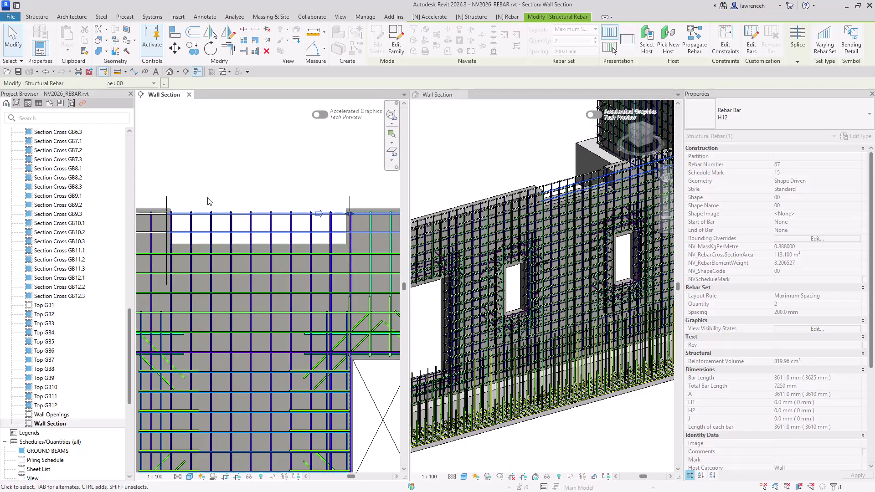
{"action": "key", "text": "Escape"}
{"action": "left_click", "coordinate": [187, 221]}
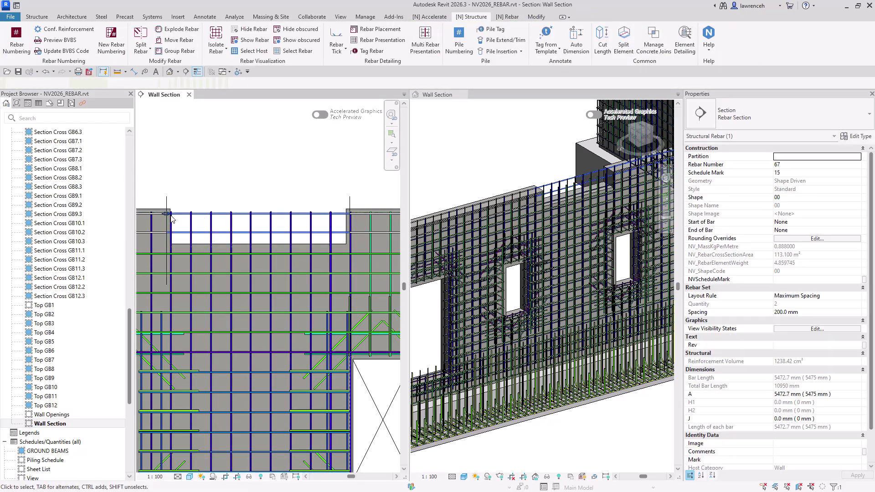
{"action": "key", "text": "Escape"}
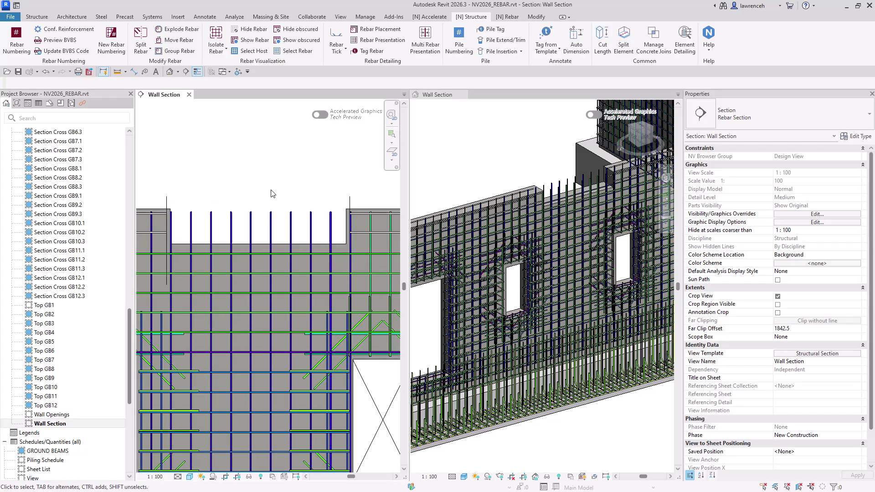
{"action": "scroll", "coordinate": [317, 217], "scroll_direction": "up", "scroll_amount": 1}
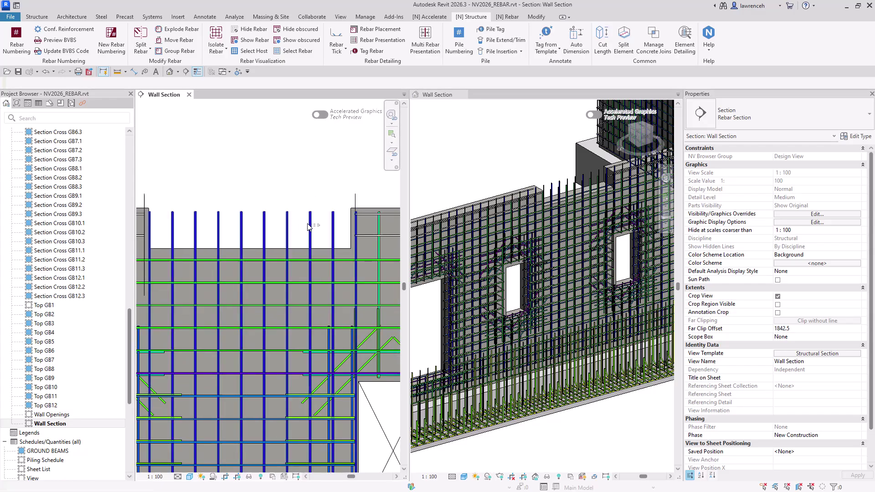
Split the vertical rebar set at the bar beside the opening with Split Rebar Set
{"action": "left_click", "coordinate": [308, 233]}
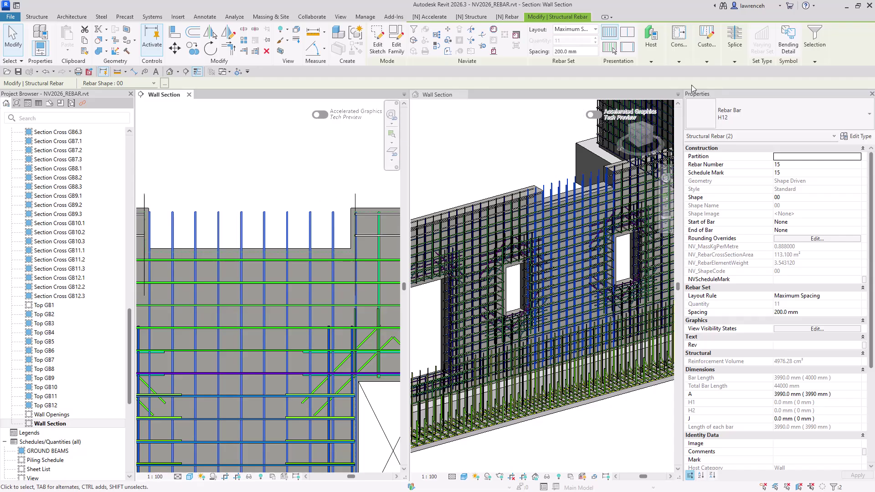
{"action": "left_click", "coordinate": [734, 62]}
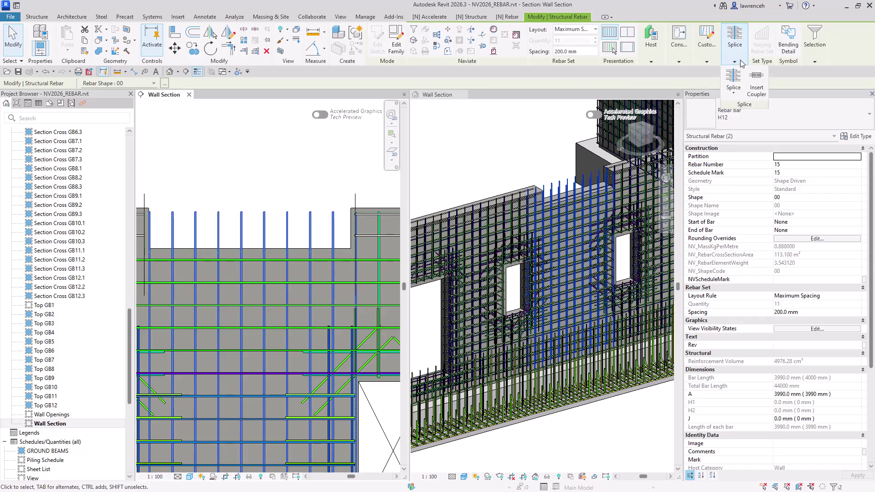
{"action": "left_click", "coordinate": [734, 93]}
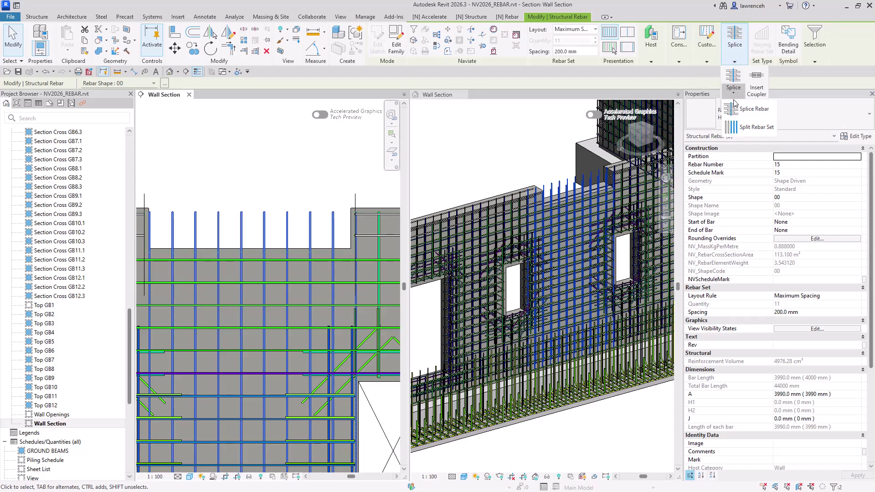
{"action": "left_click", "coordinate": [751, 128]}
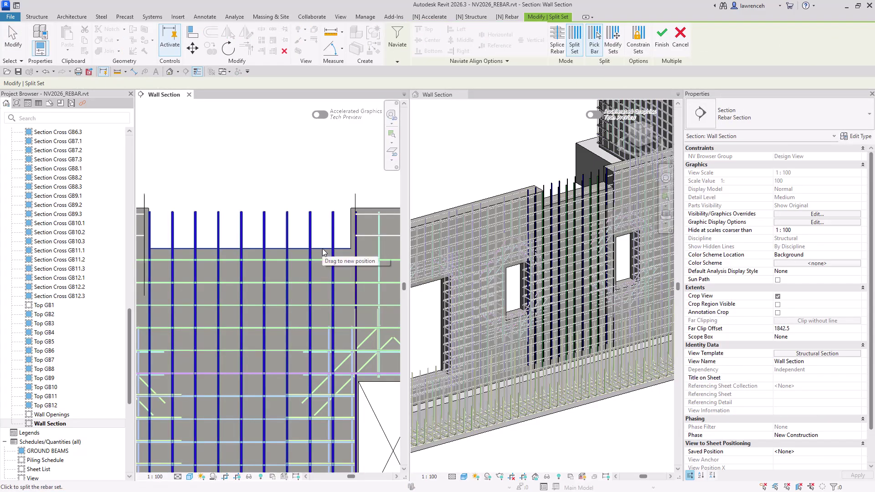
{"action": "left_click", "coordinate": [325, 204]}
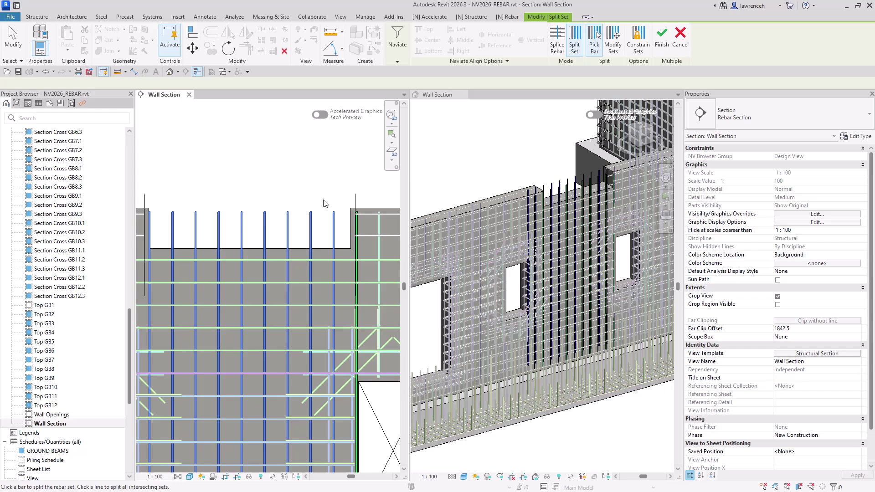
{"action": "left_click", "coordinate": [662, 41]}
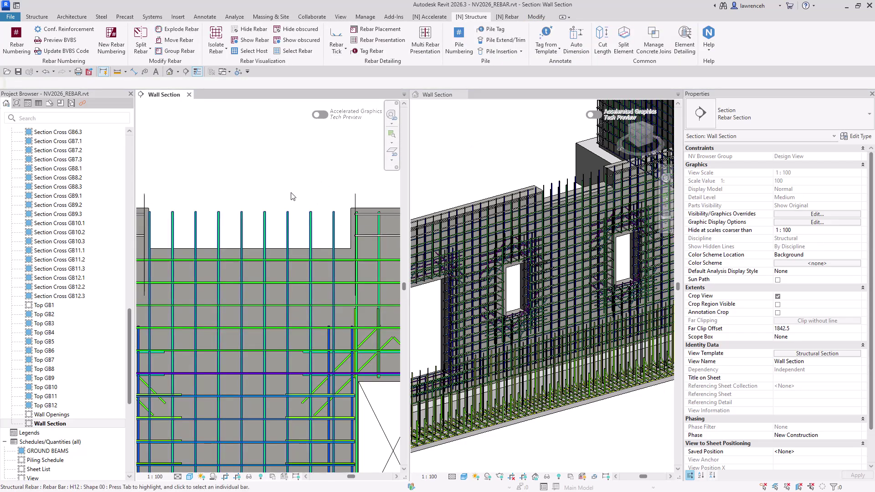
Pull the top ends of the vertical bars under the opening down so they stop below it
{"action": "left_click", "coordinate": [141, 217]}
{"action": "left_click_drag", "start_coordinate": [149, 214], "coordinate": [152, 246]}
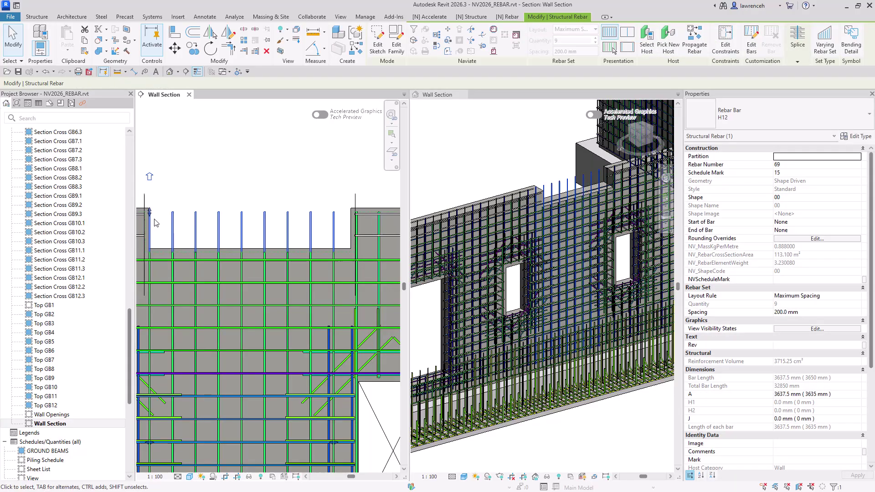
{"action": "left_click_drag", "start_coordinate": [150, 214], "coordinate": [152, 252]}
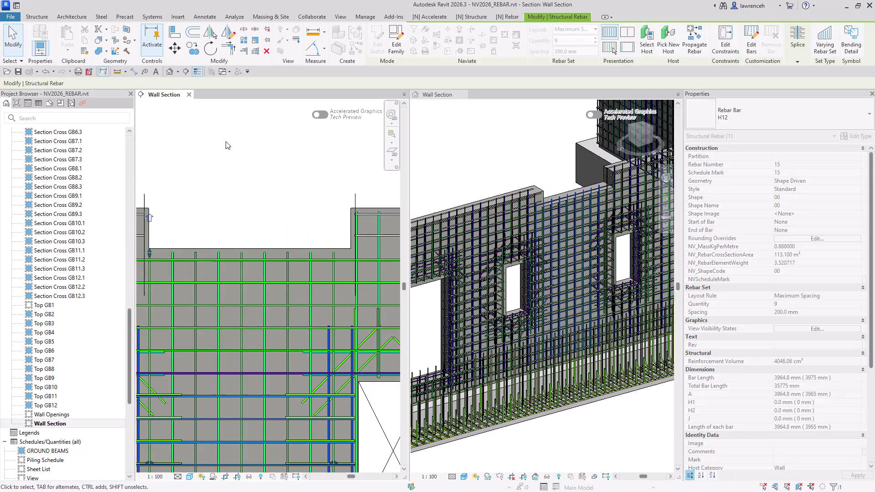
{"action": "left_click", "coordinate": [299, 180]}
{"action": "scroll", "coordinate": [301, 181], "scroll_direction": "down", "scroll_amount": 2}
{"action": "key", "text": "Escape"}
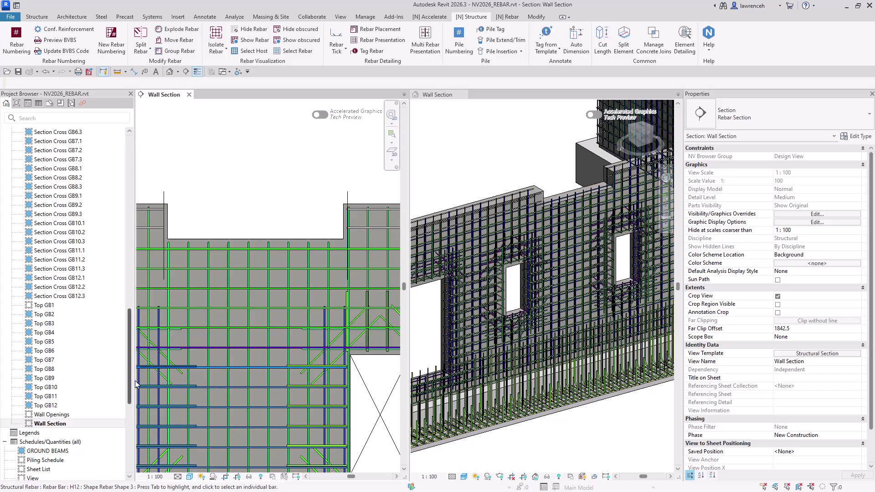
Open the Analytical Model 3D view, close both Wall Section tabs, and orbit to a front view
{"action": "scroll", "coordinate": [123, 363], "scroll_direction": "up", "scroll_amount": 10}
{"action": "scroll", "coordinate": [123, 362], "scroll_direction": "up", "scroll_amount": 6}
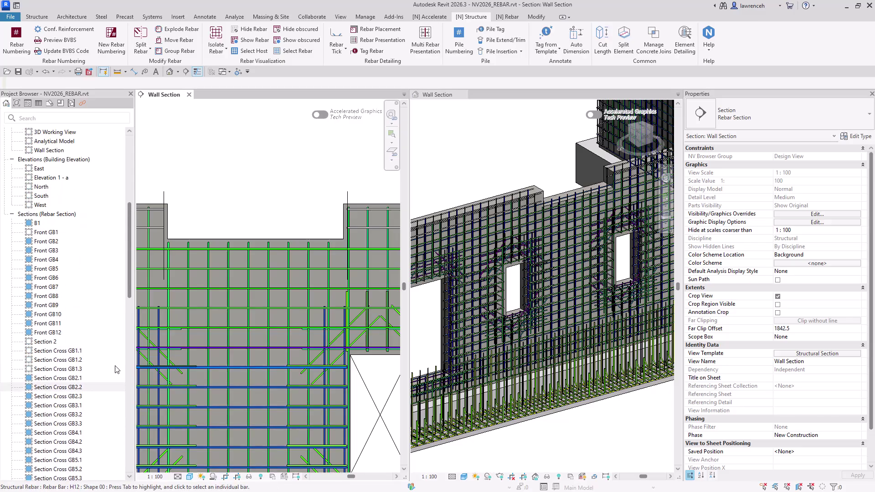
{"action": "double_click", "coordinate": [54, 205]}
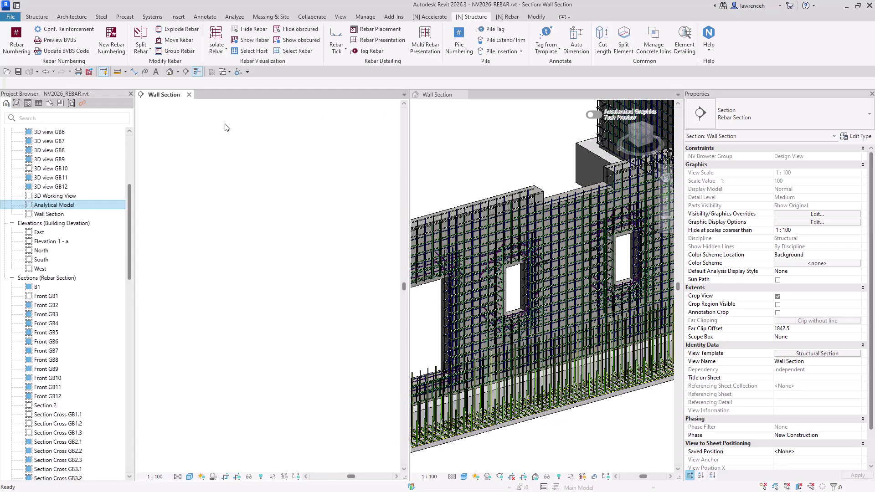
{"action": "left_click", "coordinate": [187, 95]}
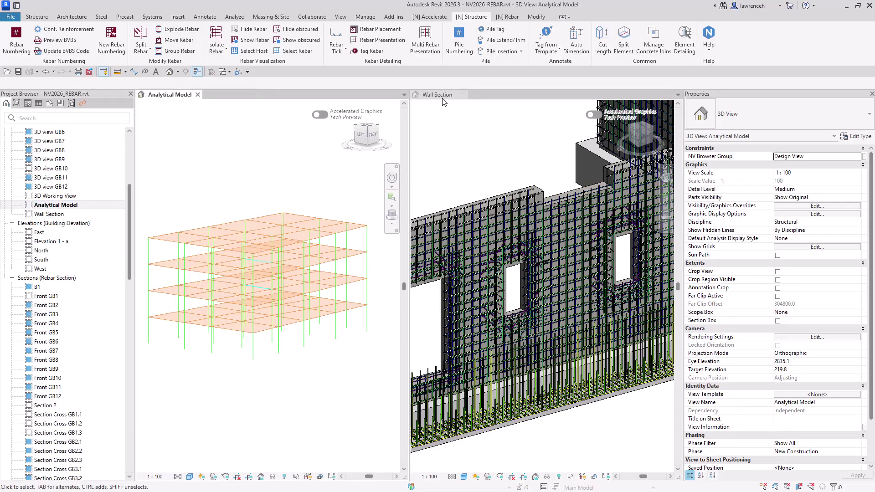
{"action": "left_click", "coordinate": [464, 94]}
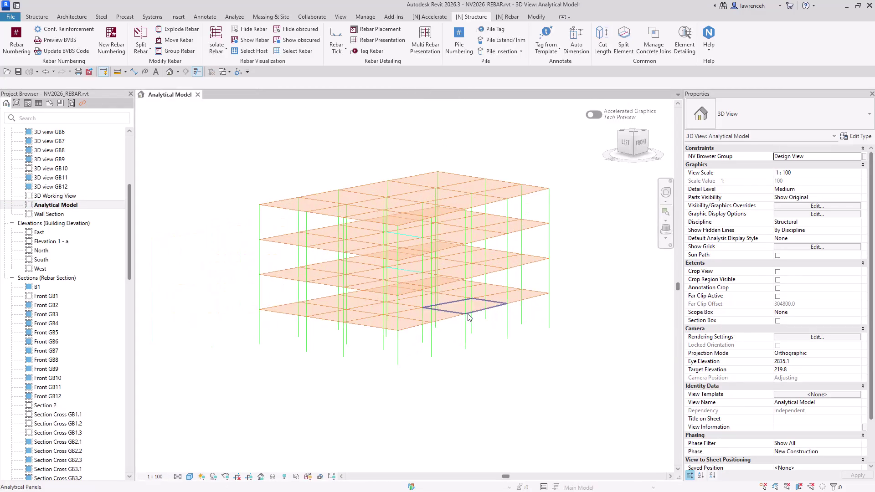
{"action": "mouse_move", "coordinate": [469, 316]}
{"action": "middle_mouse_down", "text": "shift"}
{"action": "mouse_move", "coordinate": [511, 290]}
{"action": "mouse_move", "coordinate": [512, 273]}
{"action": "mouse_move", "coordinate": [350, 320]}
{"action": "mouse_move", "coordinate": [358, 378]}
{"action": "mouse_move", "coordinate": [474, 354]}
{"action": "mouse_move", "coordinate": [479, 329]}
{"action": "middle_mouse_up", "text": "shift"}
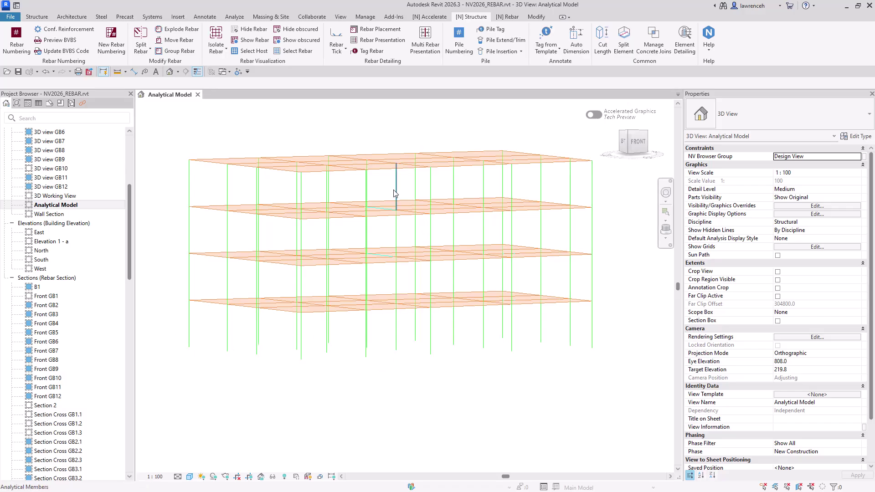
Place Fixed point boundary conditions on all column bottoms using one crossing selection
{"action": "left_click", "coordinate": [244, 18]}
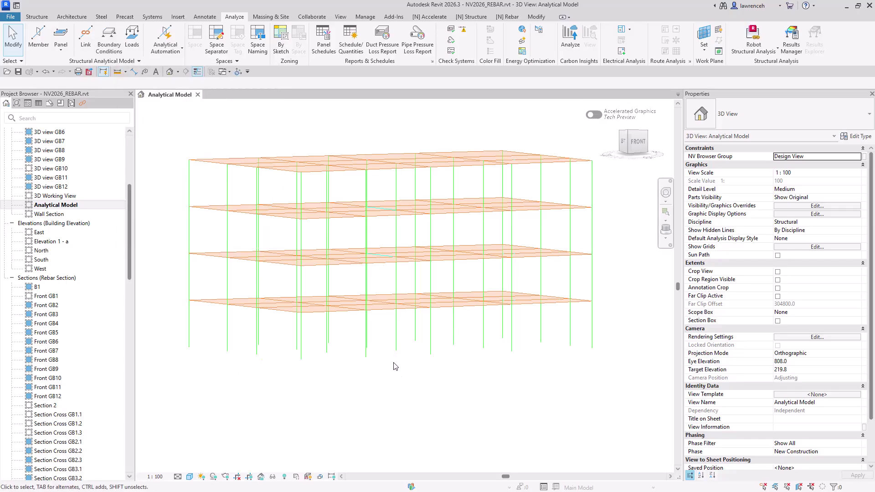
{"action": "left_click", "coordinate": [110, 48]}
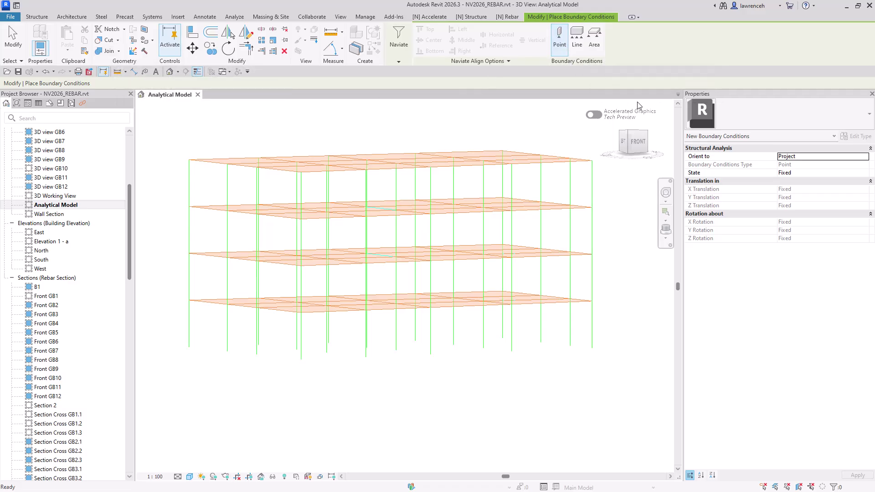
{"action": "left_click_drag", "start_coordinate": [637, 387], "coordinate": [153, 320]}
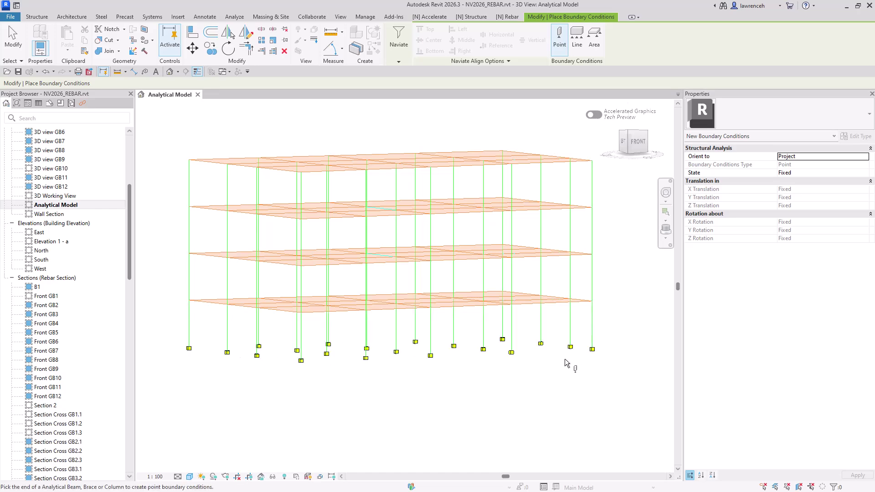
Cancel the boundary condition command and reposition the model in the view
{"action": "right_click", "coordinate": [405, 114]}
{"action": "left_click", "coordinate": [412, 120]}
{"action": "right_click", "coordinate": [420, 115]}
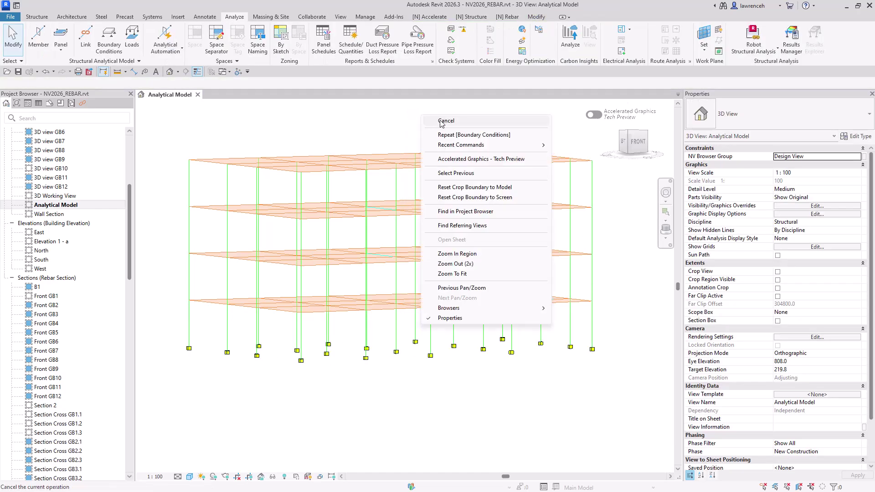
{"action": "left_click", "coordinate": [429, 121]}
{"action": "middle_click_drag", "start_coordinate": [514, 382], "coordinate": [526, 390]}
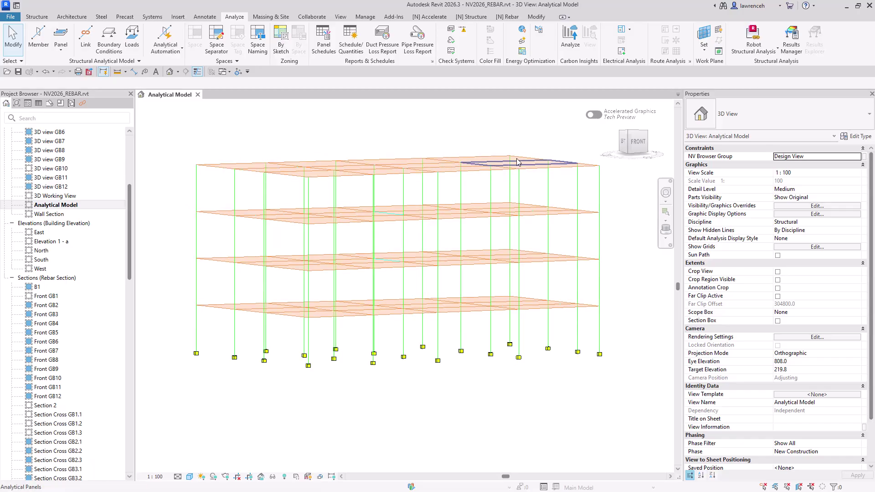
Apply area loads with load case LL1 (2), Fz 1 = -2.50 kN/m², to all floor panels
{"action": "left_click", "coordinate": [132, 41]}
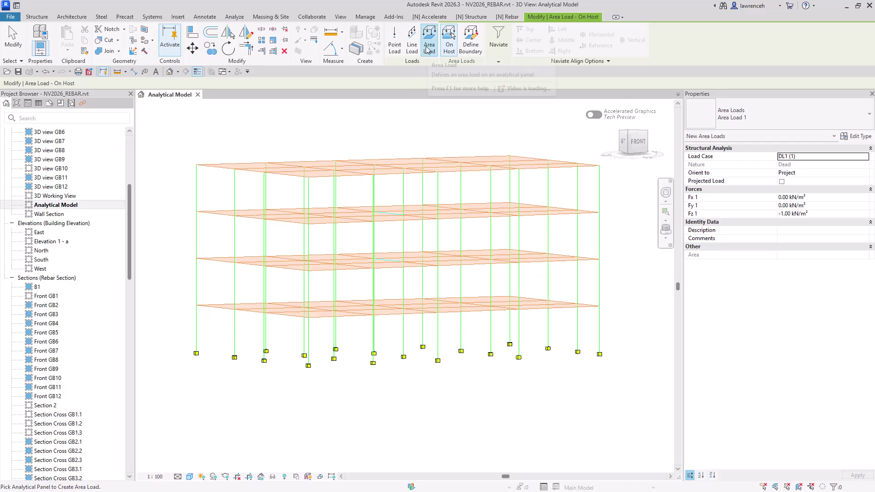
{"action": "left_click", "coordinate": [865, 156]}
{"action": "left_click", "coordinate": [814, 177]}
{"action": "left_click", "coordinate": [828, 215]}
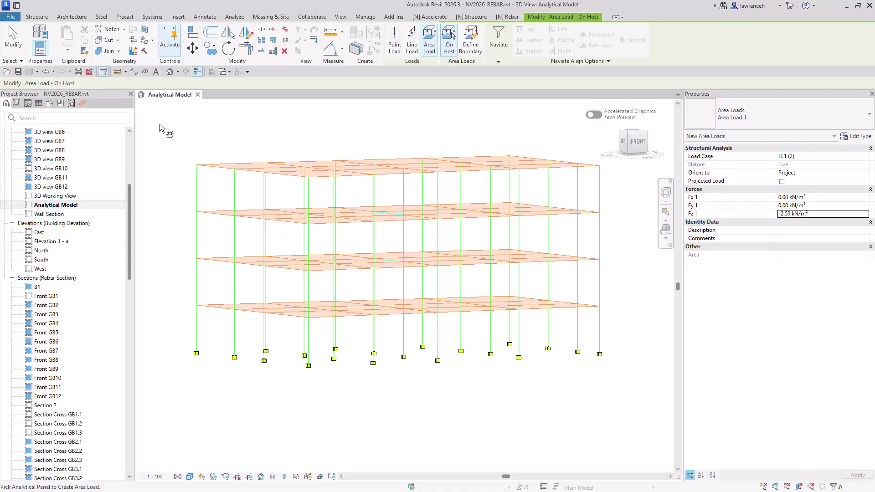
{"action": "left_click_drag", "start_coordinate": [160, 125], "coordinate": [638, 330]}
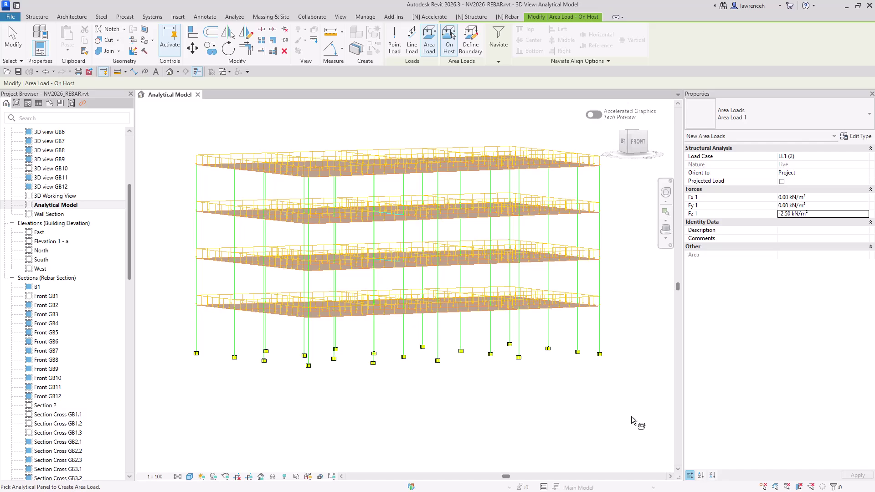
Exit area load placement and orbit to view the loaded floors from above
{"action": "right_click", "coordinate": [405, 110]}
{"action": "left_click", "coordinate": [423, 115]}
{"action": "right_click", "coordinate": [416, 118]}
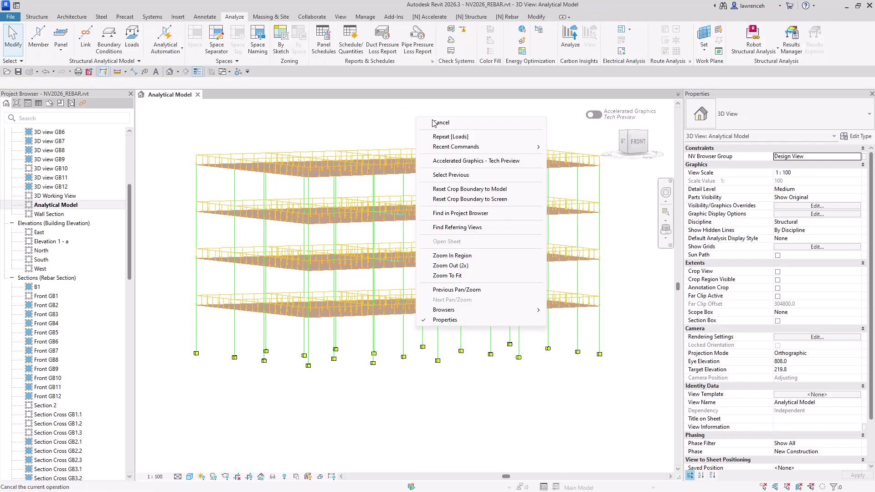
{"action": "left_click", "coordinate": [433, 123]}
{"action": "middle_click_drag", "start_coordinate": [484, 385], "coordinate": [576, 406], "text": "shift"}
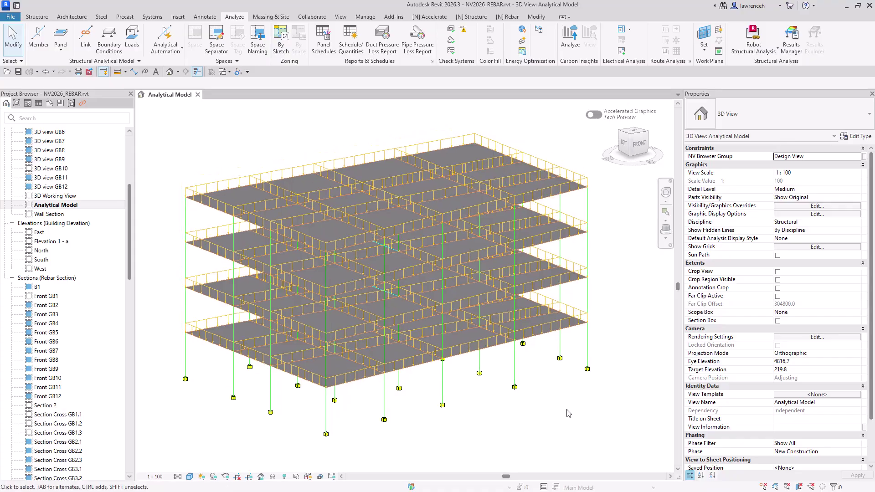